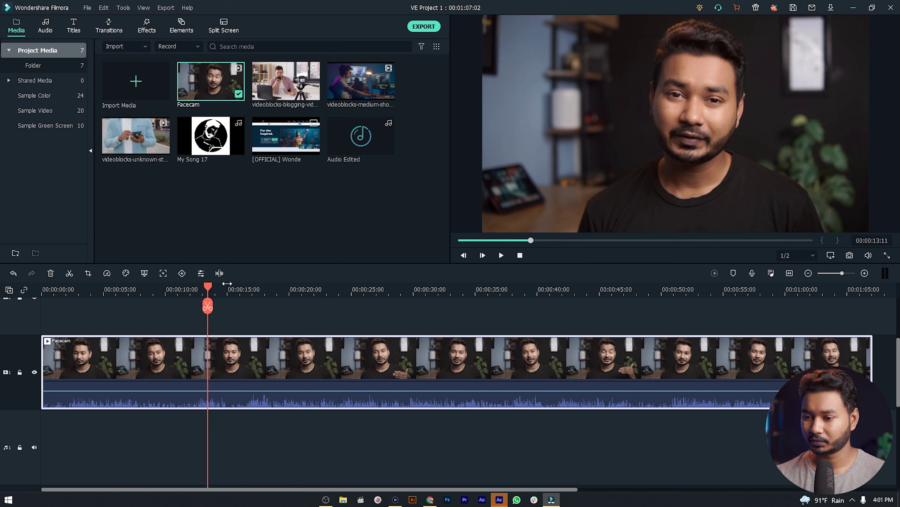
# - Skim through the Facecam clip at several points on the timeline and play a stretch of it to examine the raw footage
pyautogui.moveTo(96, 287); pyautogui.dragTo(83, 287)
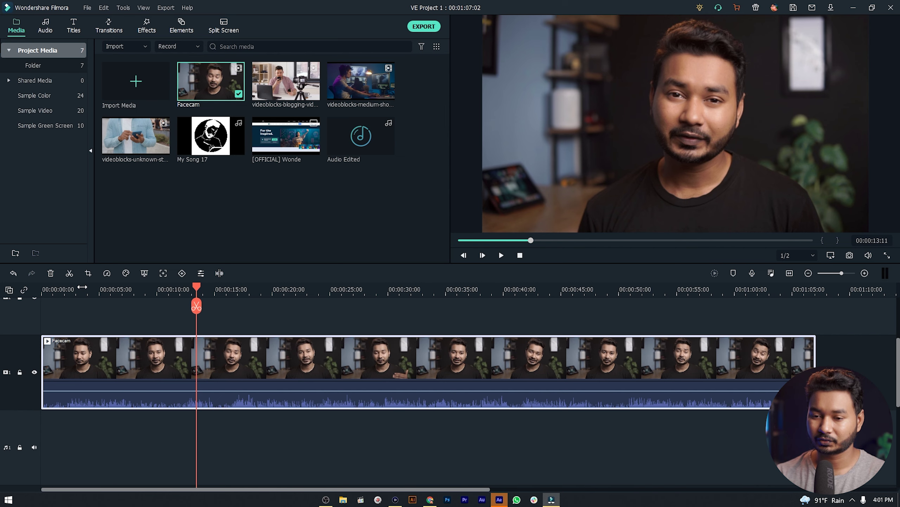
pyautogui.click(63, 287)
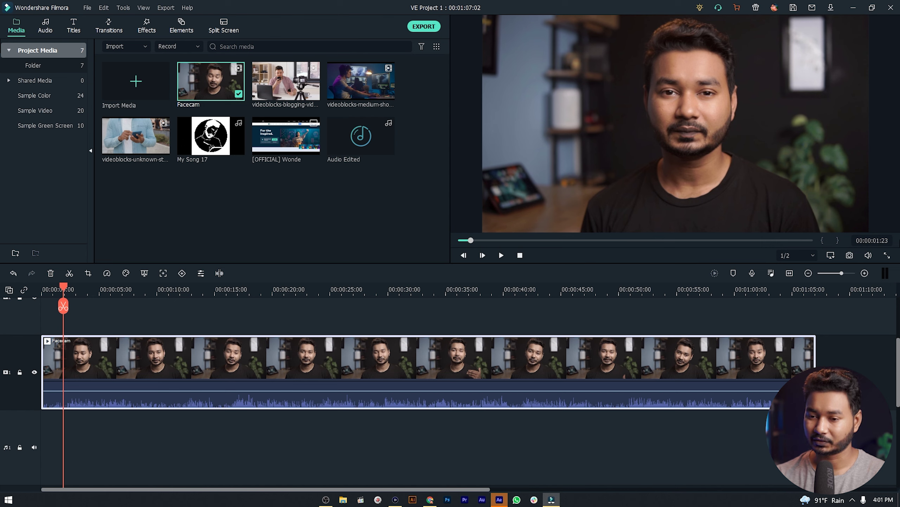
pyautogui.click(636, 114)
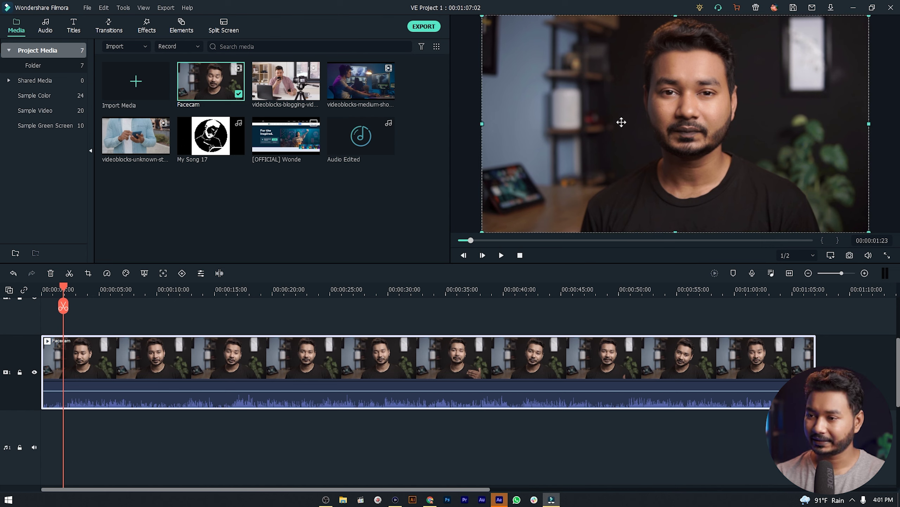
pyautogui.click(143, 288)
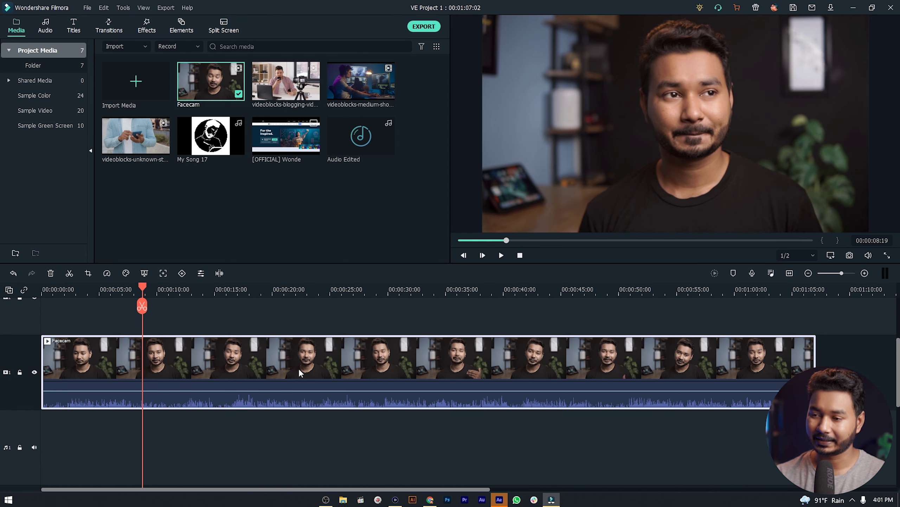
pyautogui.click(314, 315)
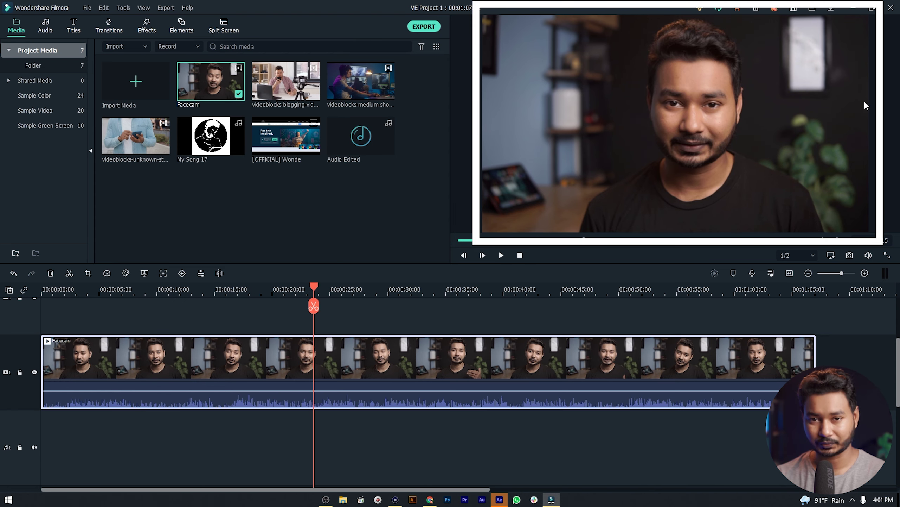
pyautogui.click(688, 165)
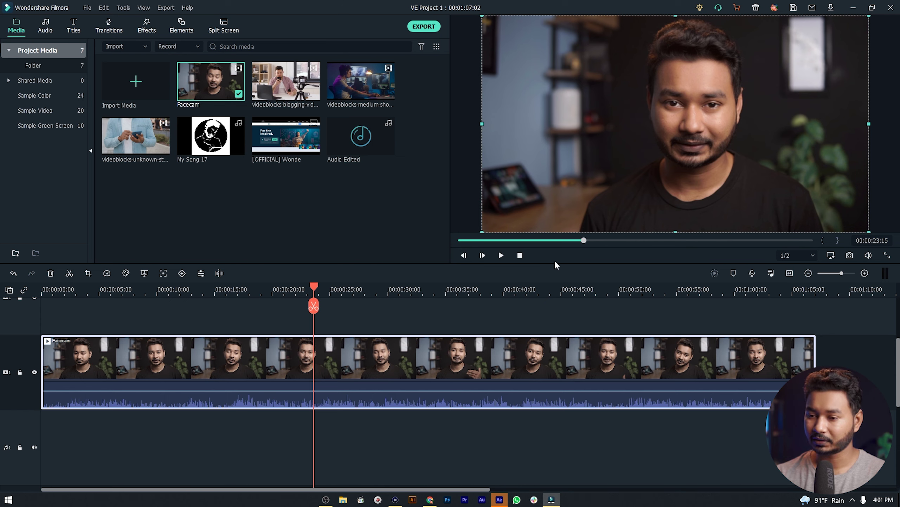
pyautogui.click(504, 256)
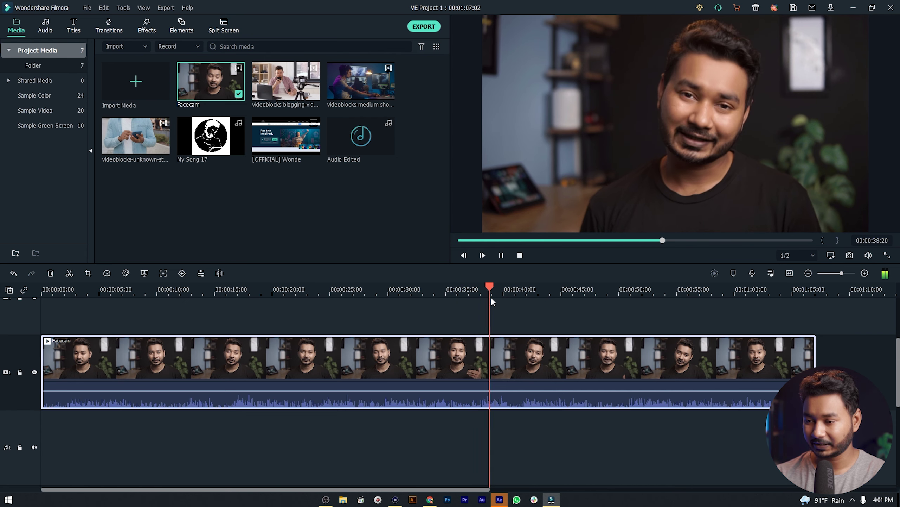
pyautogui.press('space')
pyautogui.press('space')
pyautogui.press('space')
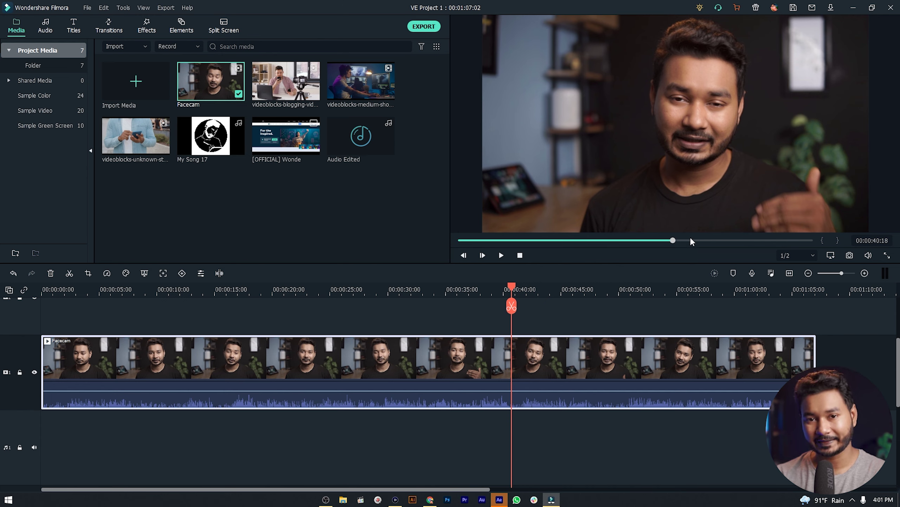
pyautogui.moveTo(673, 240); pyautogui.dragTo(569, 241)
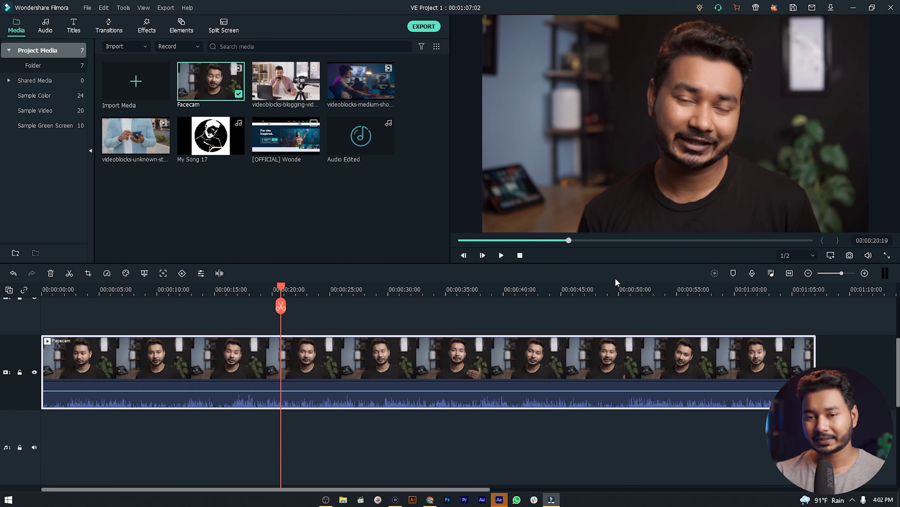
pyautogui.moveTo(282, 288); pyautogui.dragTo(322, 288)
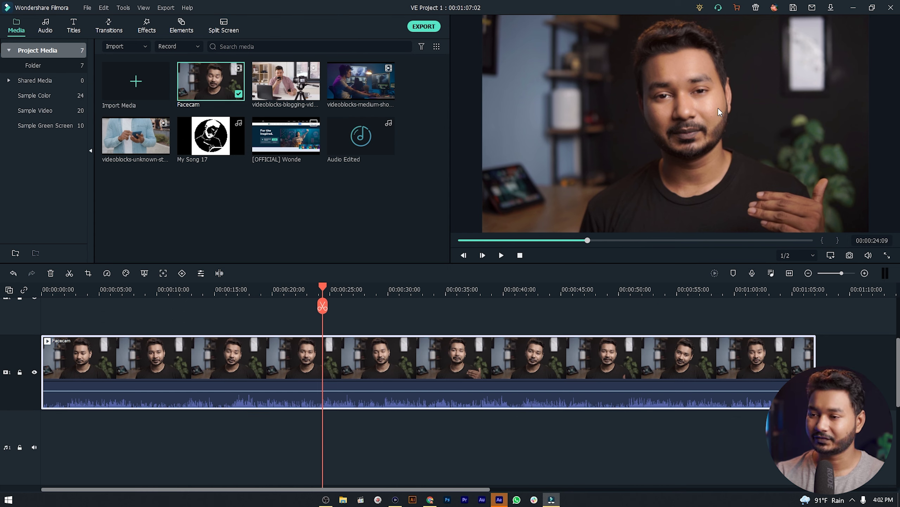
pyautogui.click(730, 70)
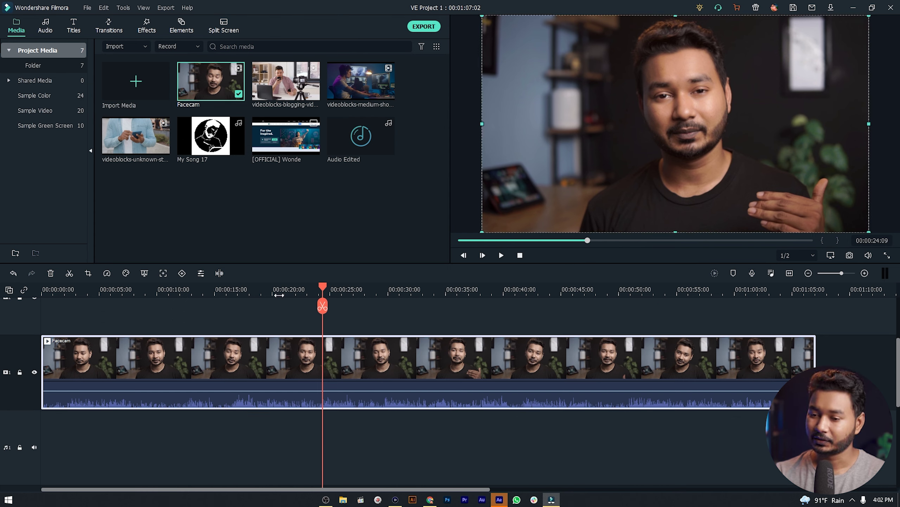
pyautogui.click(242, 286)
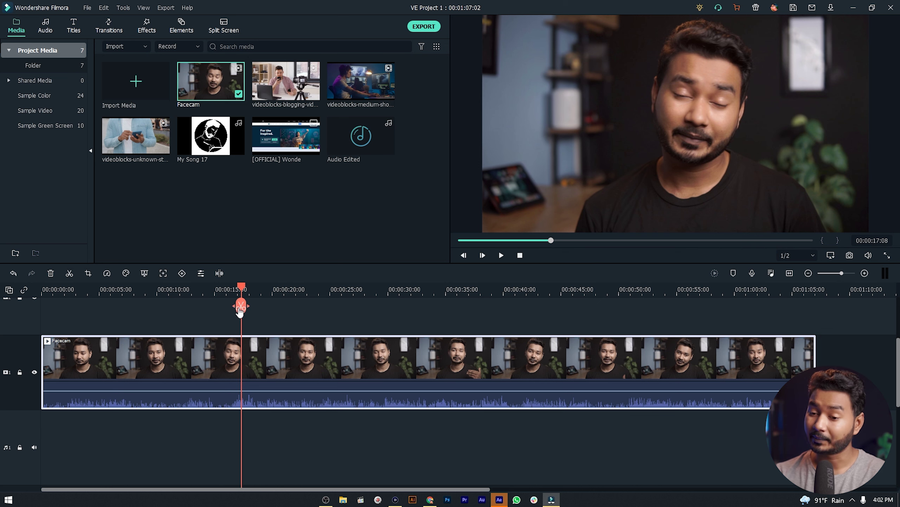
# - Play the Facecam clip from the beginning and split it where the speech starts, at about 2.5 seconds
pyautogui.moveTo(67, 288); pyautogui.dragTo(44, 289)
pyautogui.press('space')
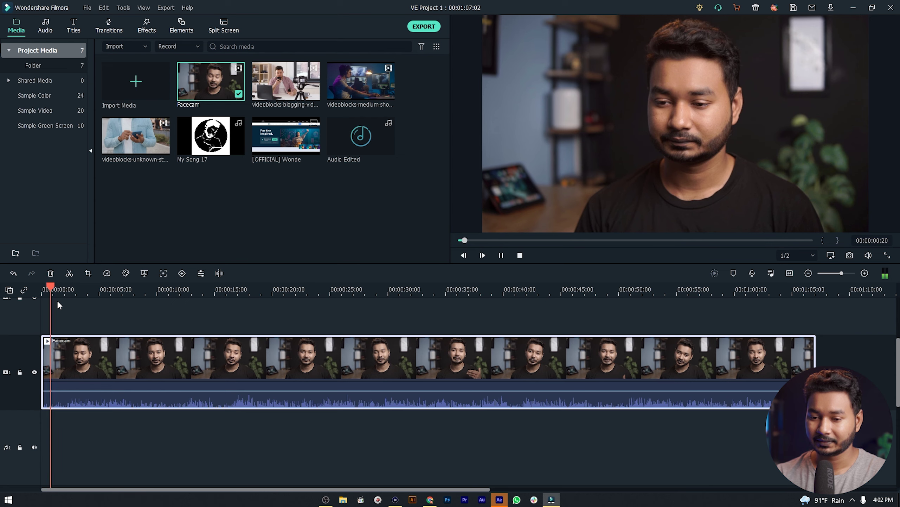
pyautogui.press('space')
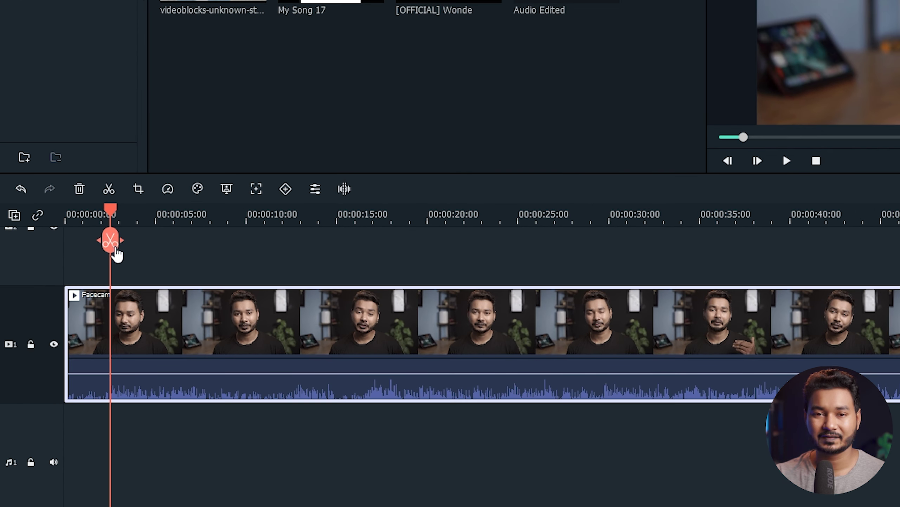
pyautogui.click(112, 245)
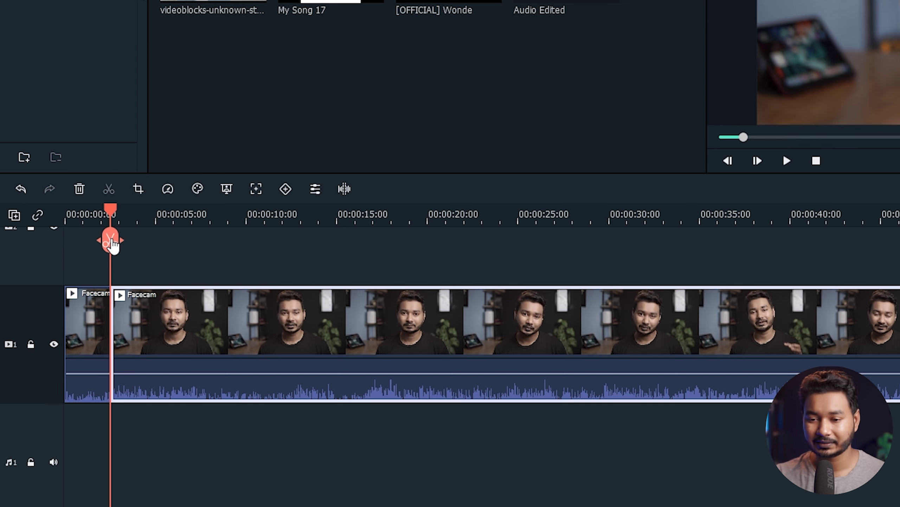
# - Delete the short first segment of the Facecam clip before the cut
pyautogui.click(89, 346)
pyautogui.click(202, 339)
pyautogui.click(99, 323)
pyautogui.click(171, 321)
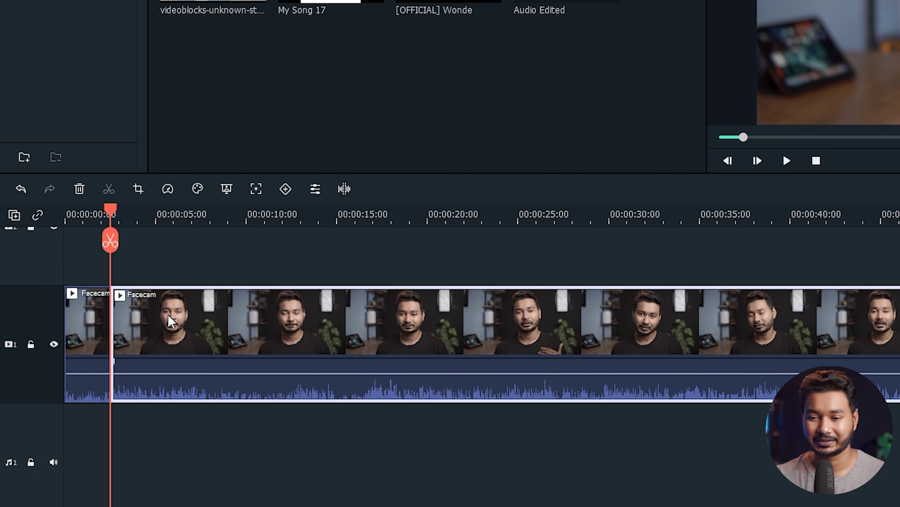
pyautogui.click(91, 321)
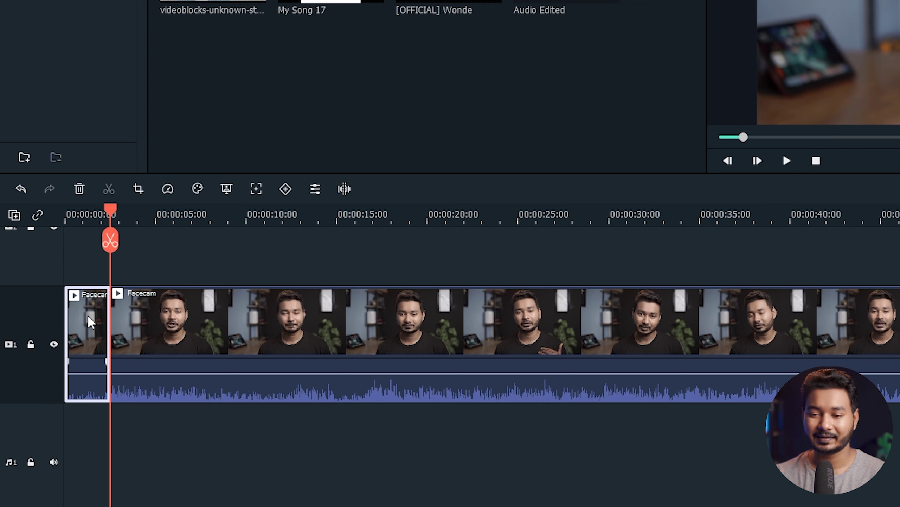
pyautogui.click(80, 189)
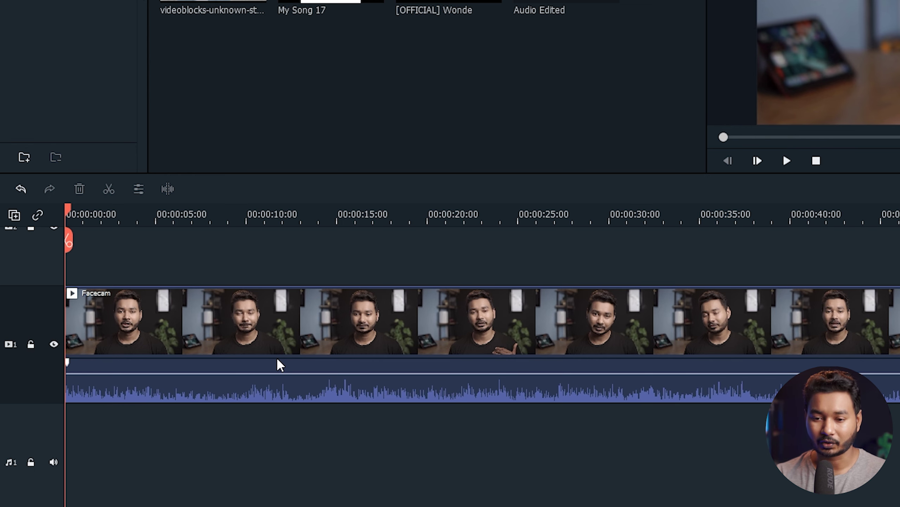
# - Play the trimmed Facecam clip from the start and split it at 00:00:05:07
pyautogui.press('space')
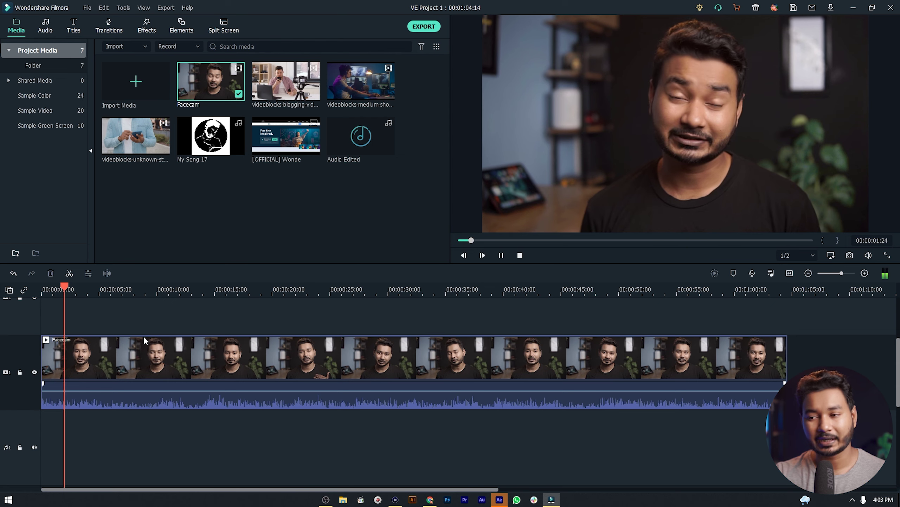
pyautogui.press('space')
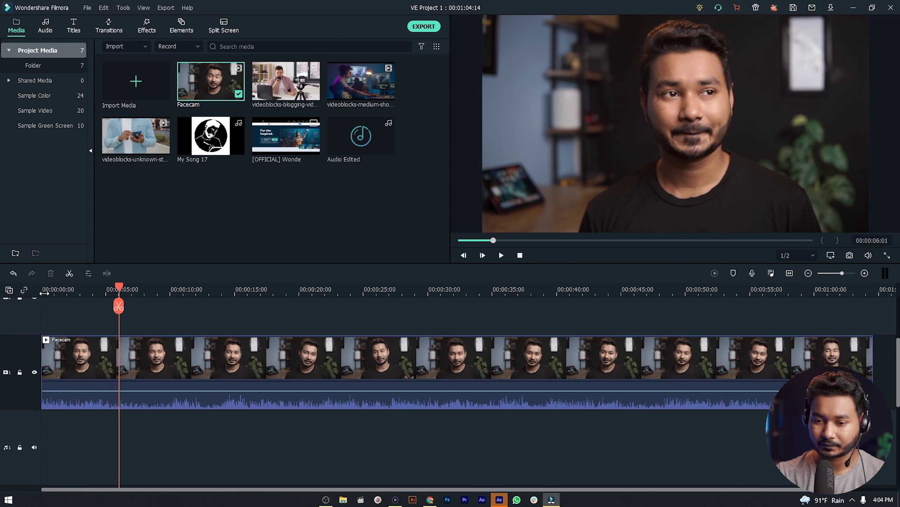
pyautogui.click(44, 290)
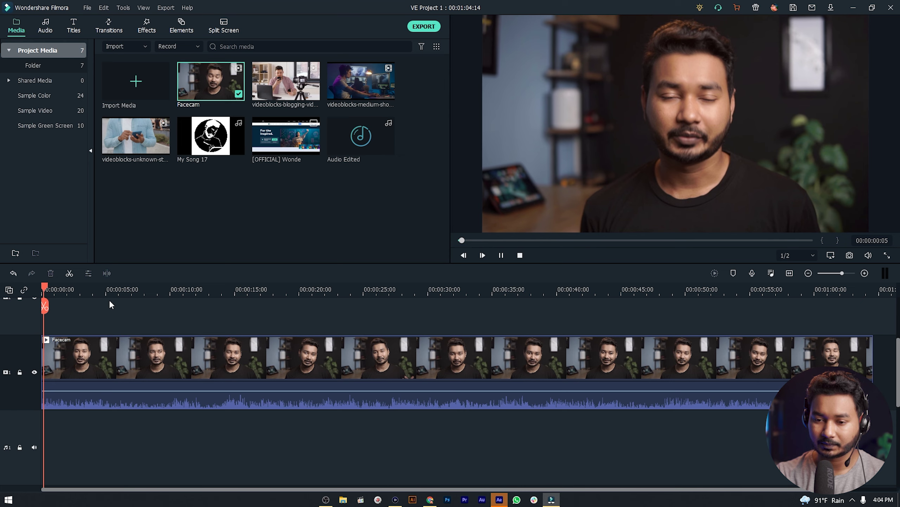
pyautogui.press('space')
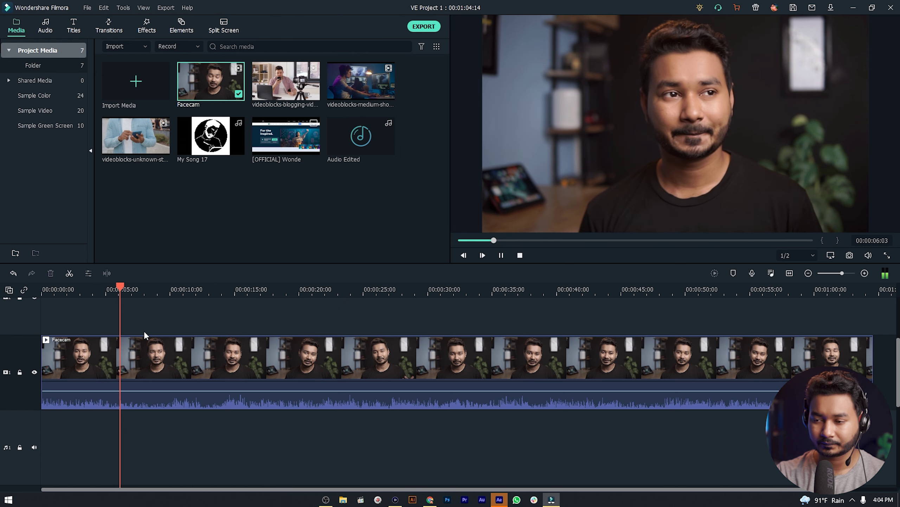
pyautogui.press('space')
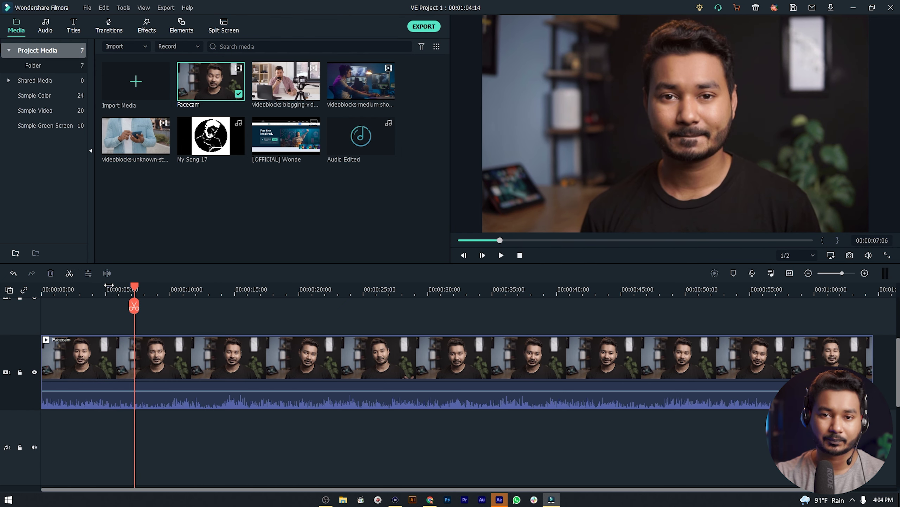
pyautogui.click(104, 292)
pyautogui.press('space')
pyautogui.press('space')
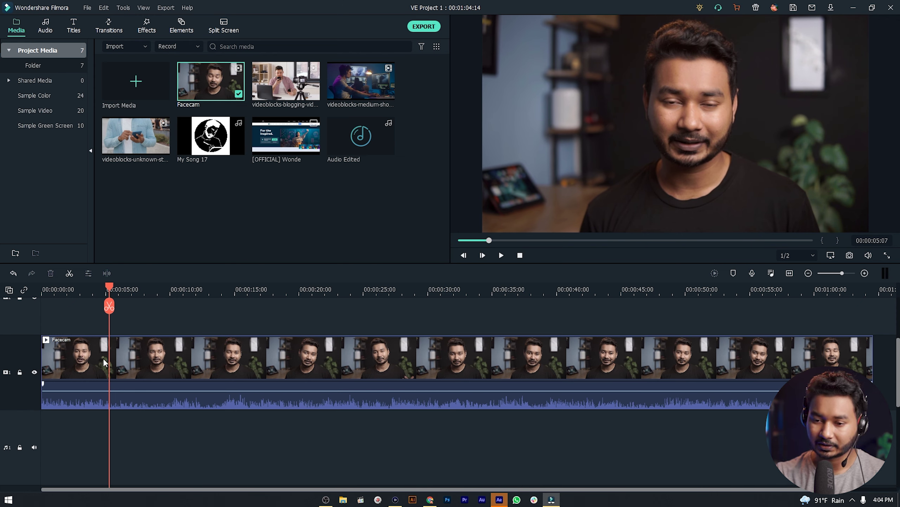
pyautogui.click(110, 307)
# - Split the second Facecam segment at about 10 seconds and delete the unwanted part between the two cuts
pyautogui.press('space')
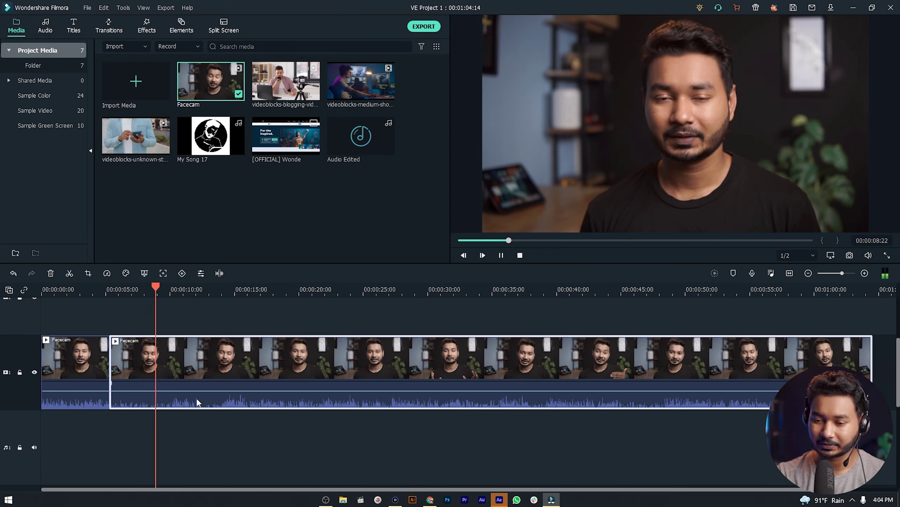
pyautogui.press('space')
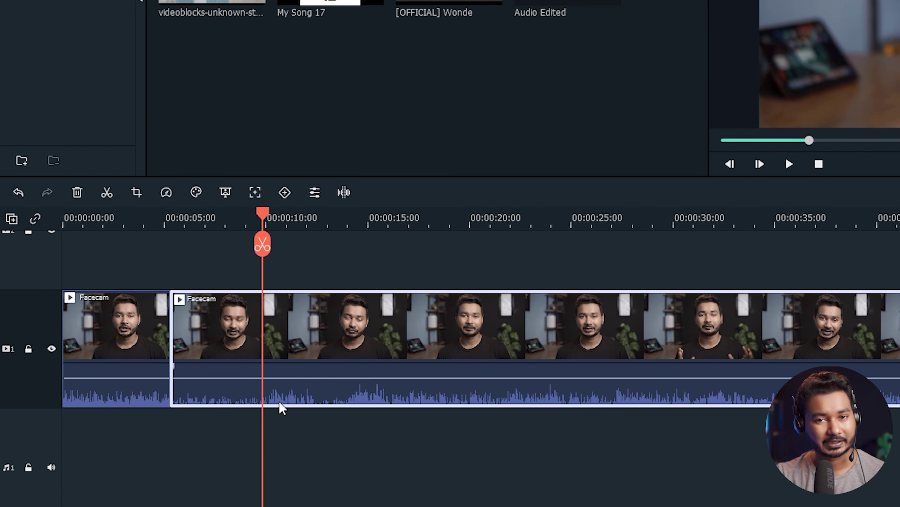
pyautogui.moveTo(262, 218); pyautogui.dragTo(269, 217)
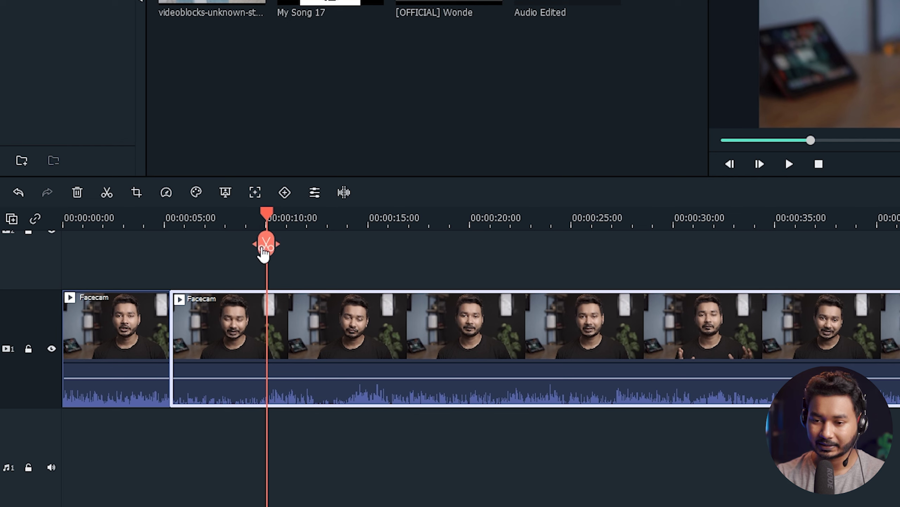
pyautogui.click(266, 245)
pyautogui.click(204, 362)
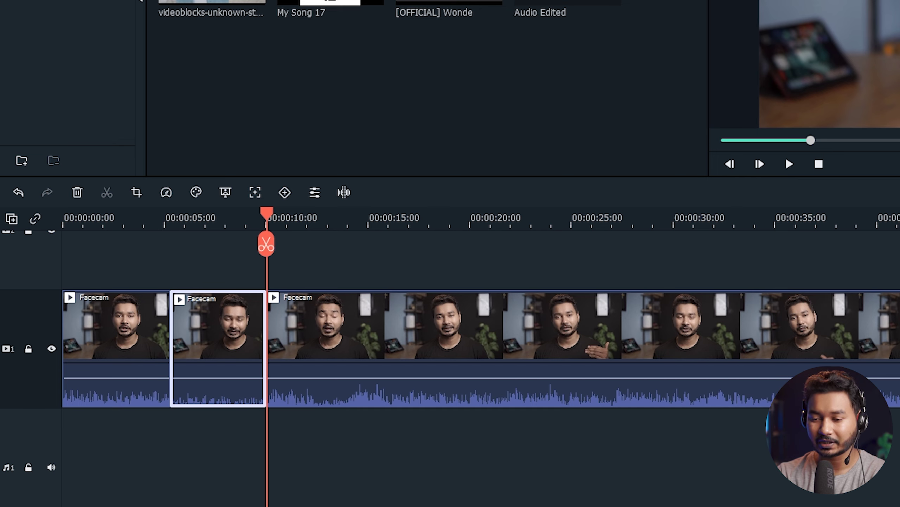
pyautogui.press('Delete')
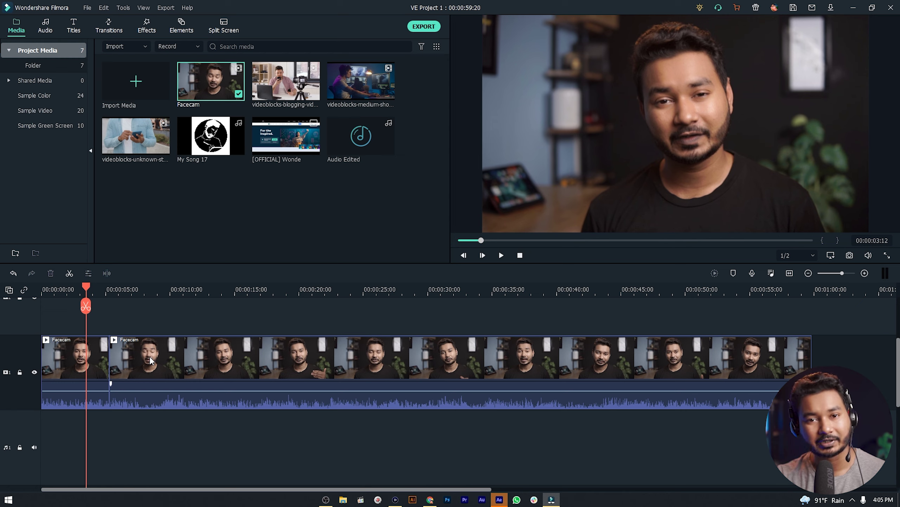
# - Play the timeline across the join between the two Facecam segments to check the edit and the speech that follows
pyautogui.press('space')
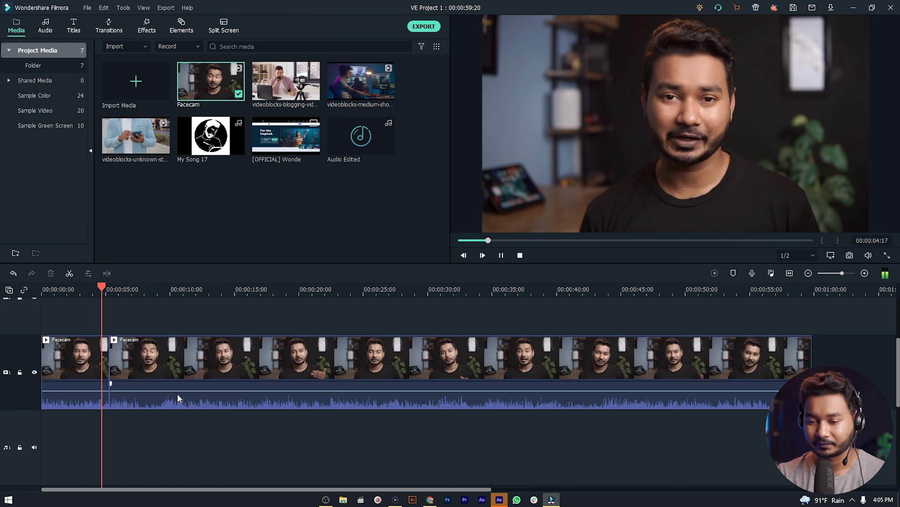
pyautogui.press('space')
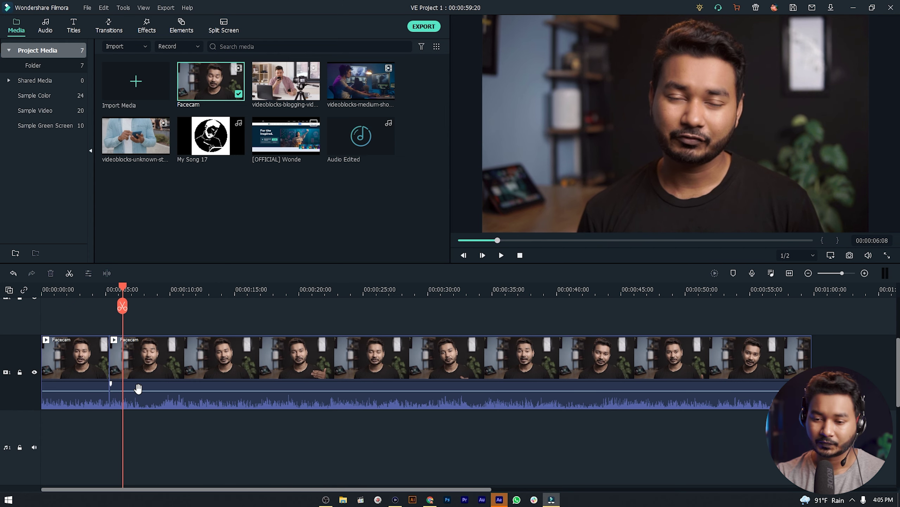
pyautogui.press('space')
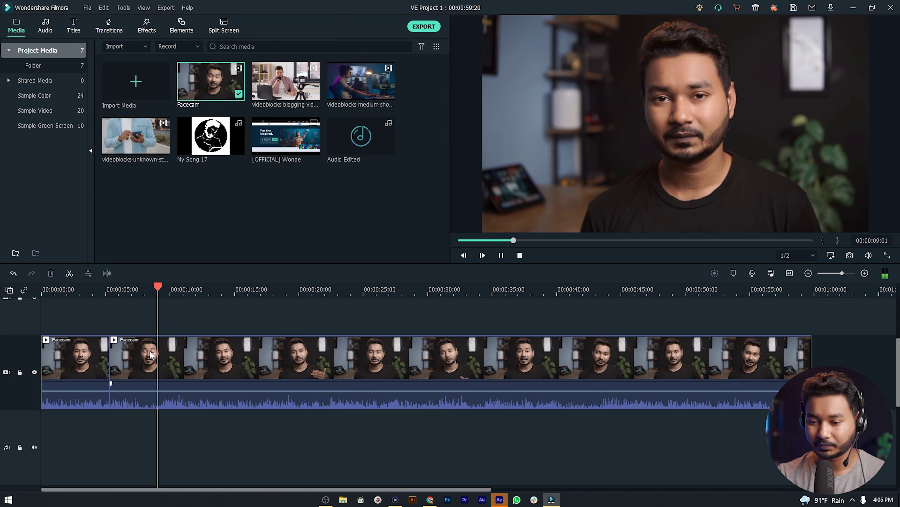
pyautogui.press('space')
# - Split the second Facecam segment at 00:00:09:07, where the speech starts, and delete the unwanted piece between the two cuts
pyautogui.moveTo(168, 287); pyautogui.dragTo(160, 288)
pyautogui.press('Left')
pyautogui.press('Left')
pyautogui.press('Left')
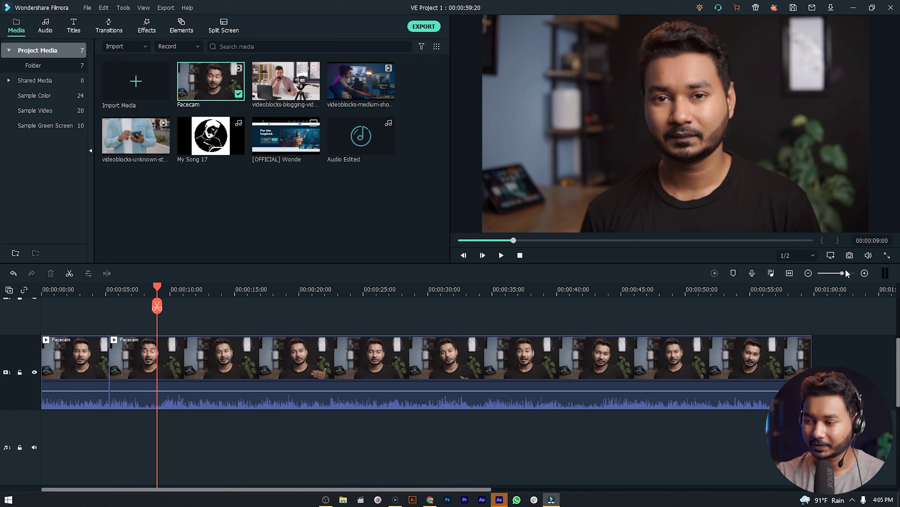
pyautogui.moveTo(844, 271); pyautogui.dragTo(848, 273)
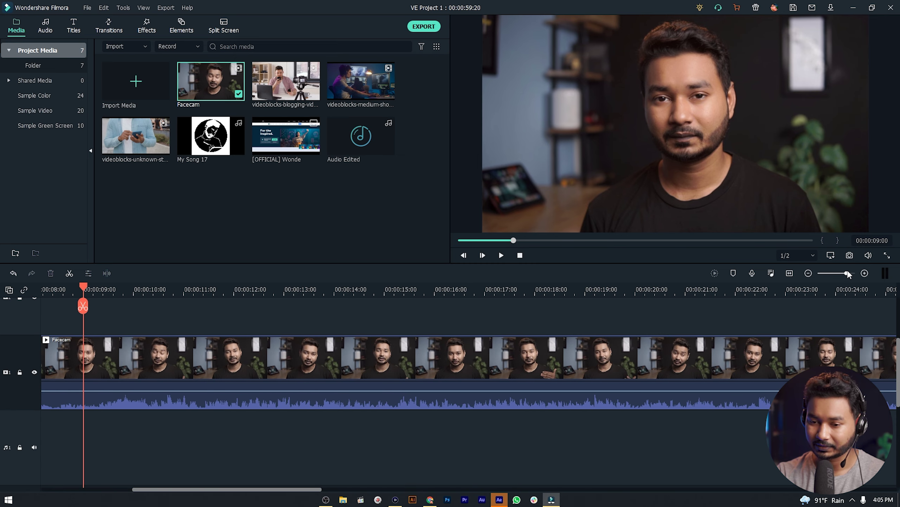
pyautogui.moveTo(83, 289)
pyautogui.mouseDown()
pyautogui.moveTo(99, 287)
pyautogui.moveTo(85, 290)
pyautogui.mouseUp()
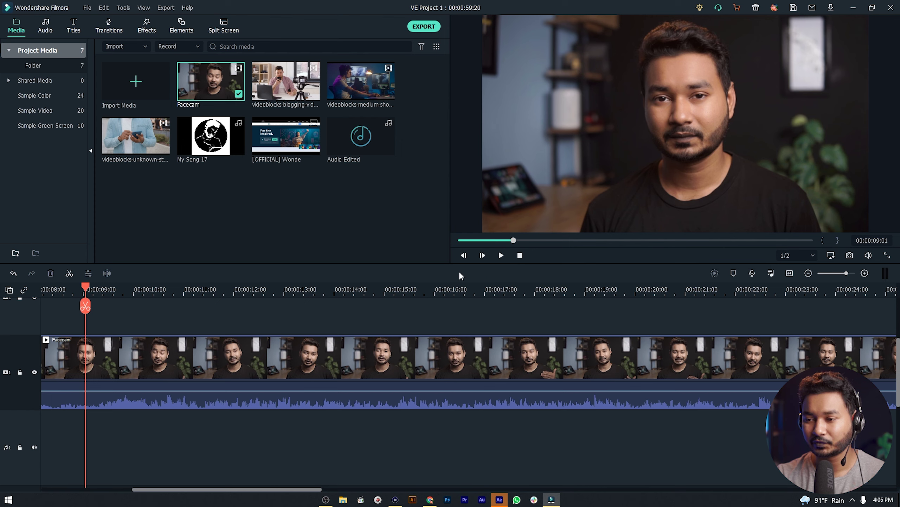
pyautogui.click(482, 256)
pyautogui.click(482, 256)
pyautogui.click(482, 256)
pyautogui.click(482, 256)
pyautogui.click(482, 256)
pyautogui.click(482, 255)
pyautogui.click(482, 256)
pyautogui.click(482, 256)
pyautogui.click(467, 253)
pyautogui.click(468, 254)
pyautogui.click(467, 253)
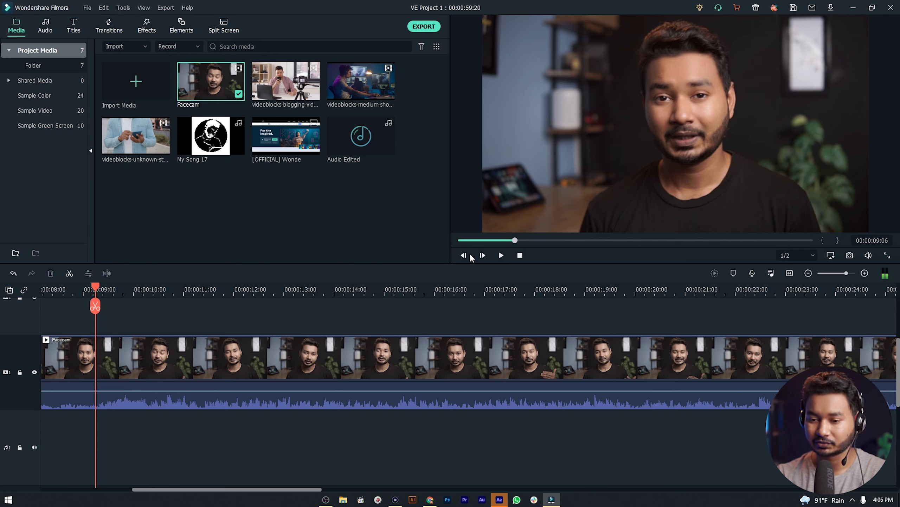
pyautogui.click(482, 255)
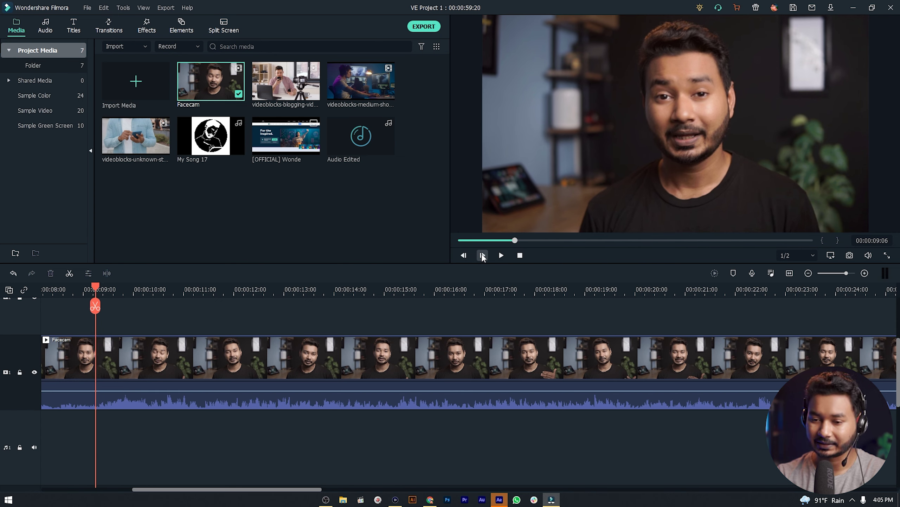
pyautogui.click(69, 273)
pyautogui.click(83, 360)
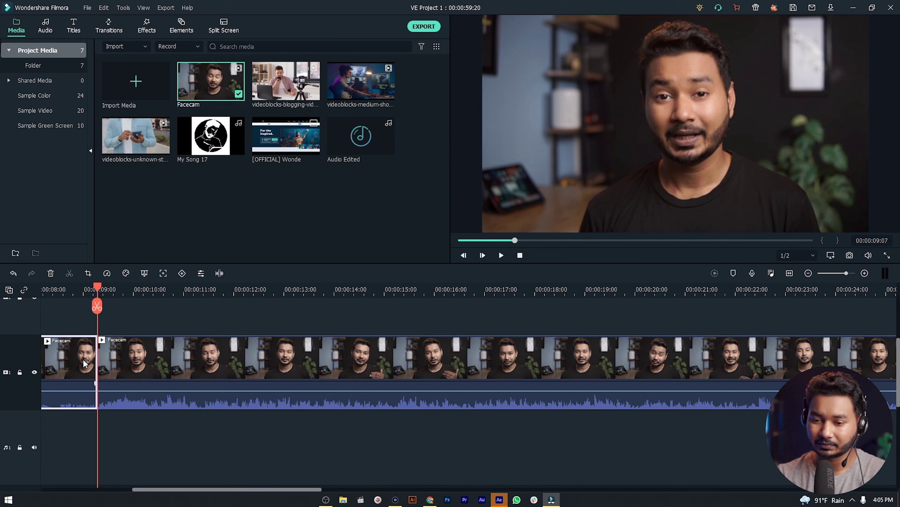
pyautogui.click(50, 273)
# - Play the timeline from about 00:00:03:17 across the join between the two Facecam segments to check the edit
pyautogui.click(226, 304)
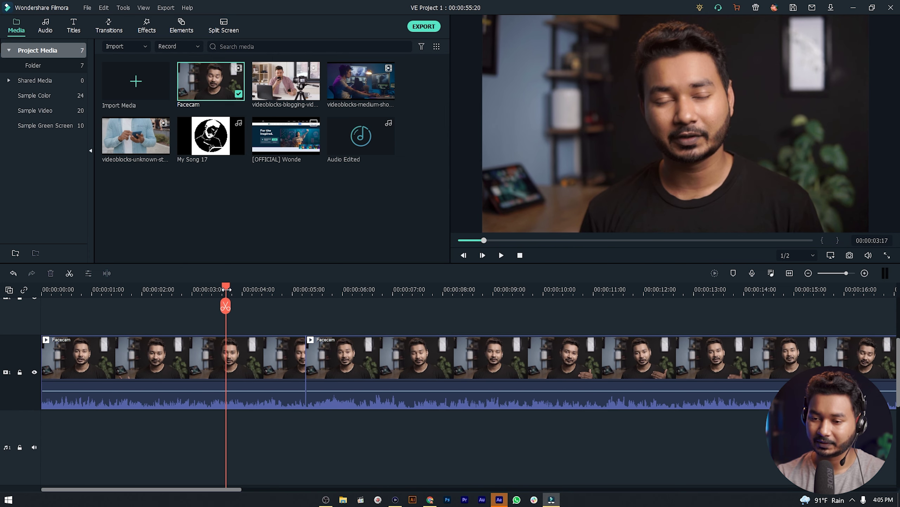
pyautogui.press('space')
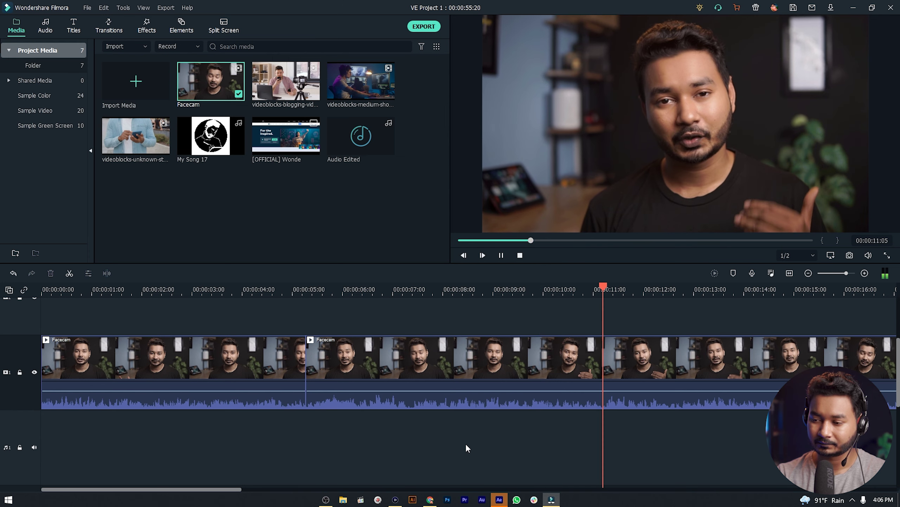
pyautogui.press('space')
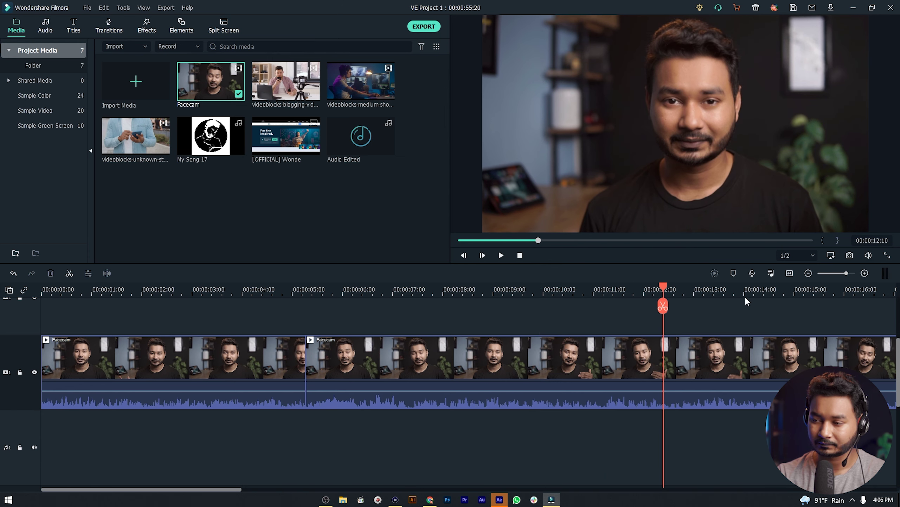
# - Play through the rest of the second Facecam segment to find the next unwanted part and split it at 00:00:26:12
pyautogui.moveTo(847, 272); pyautogui.dragTo(842, 273)
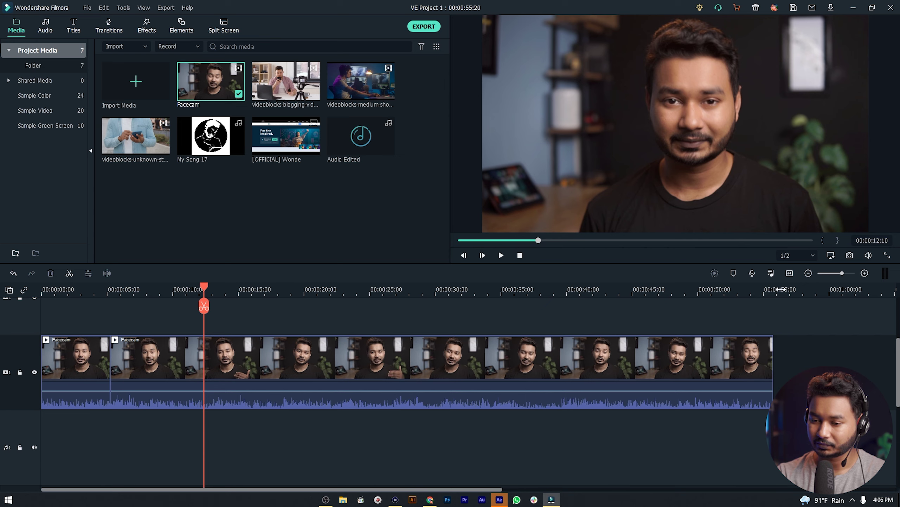
pyautogui.press('space')
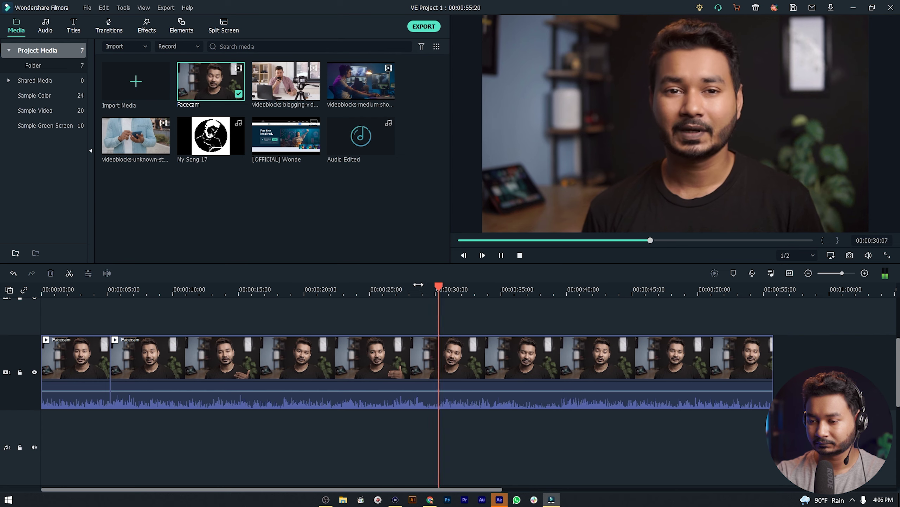
pyautogui.press('space')
pyautogui.click(397, 289)
pyautogui.press('space')
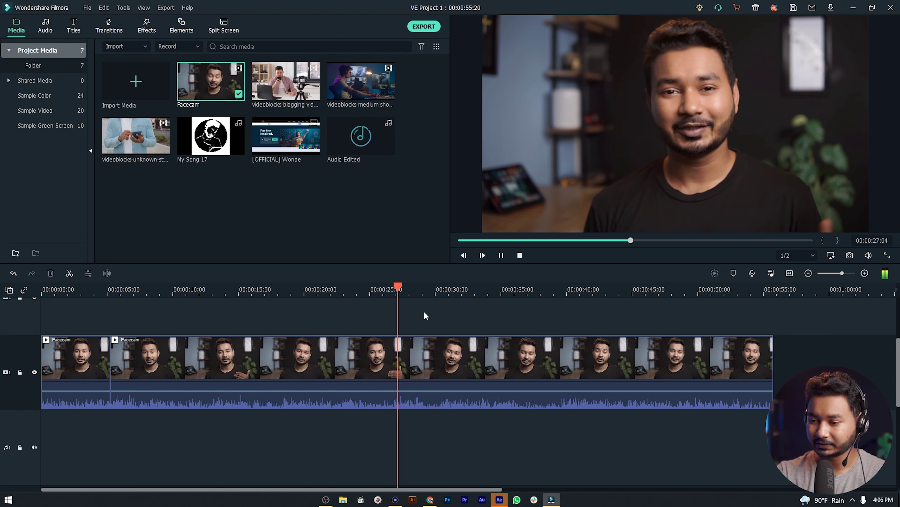
pyautogui.click(379, 290)
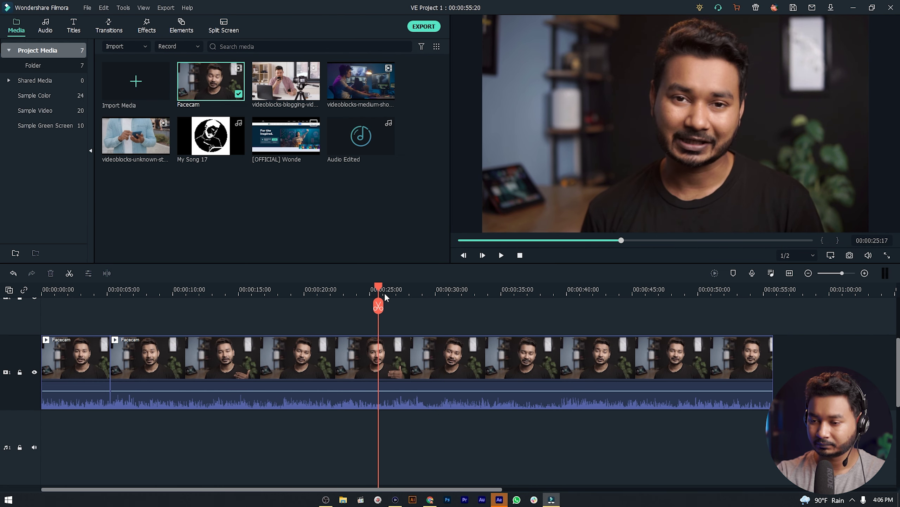
pyautogui.press('space')
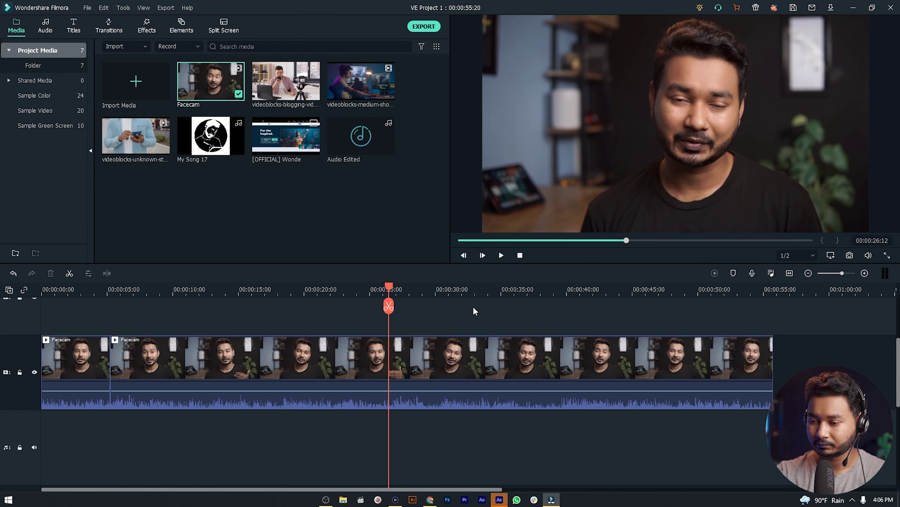
pyautogui.click(390, 306)
# - Split the last Facecam segment at 00:00:30:10 and delete the short piece between the two cuts
pyautogui.click(439, 291)
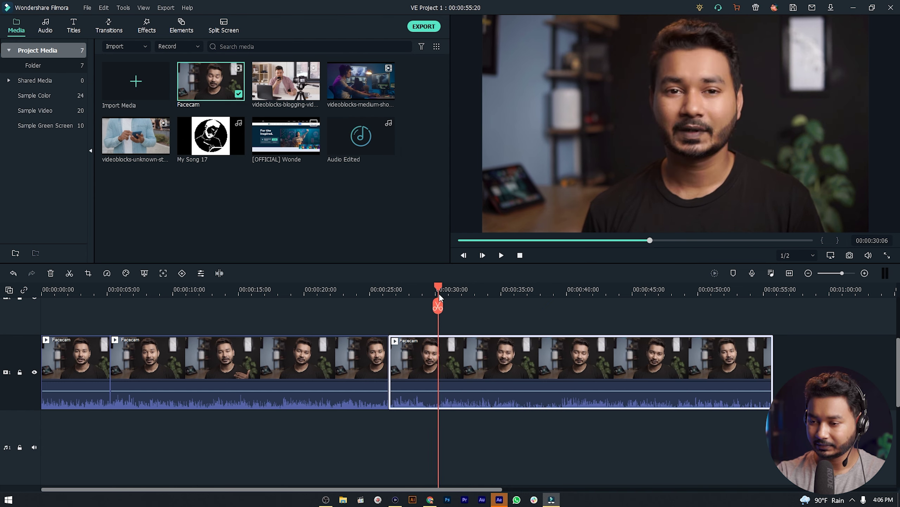
pyautogui.click(440, 294)
pyautogui.click(440, 308)
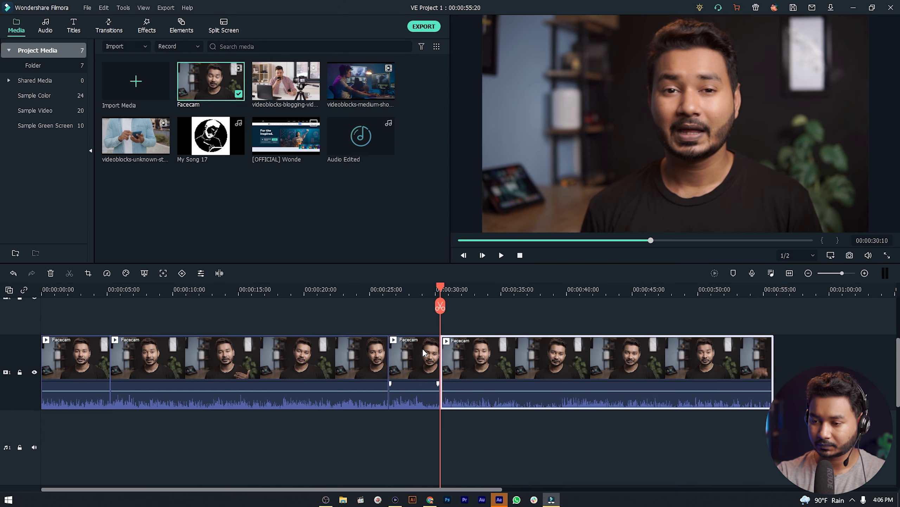
pyautogui.click(422, 348)
pyautogui.press('Delete')
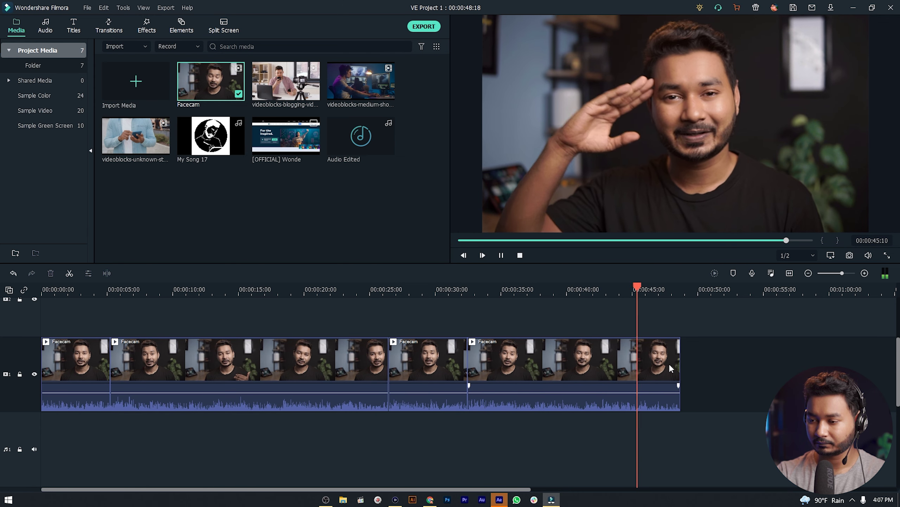
# - Stop playback after the closing salute and split the last Facecam segment at 00:00:46:09
pyautogui.press('space')
pyautogui.click(656, 349)
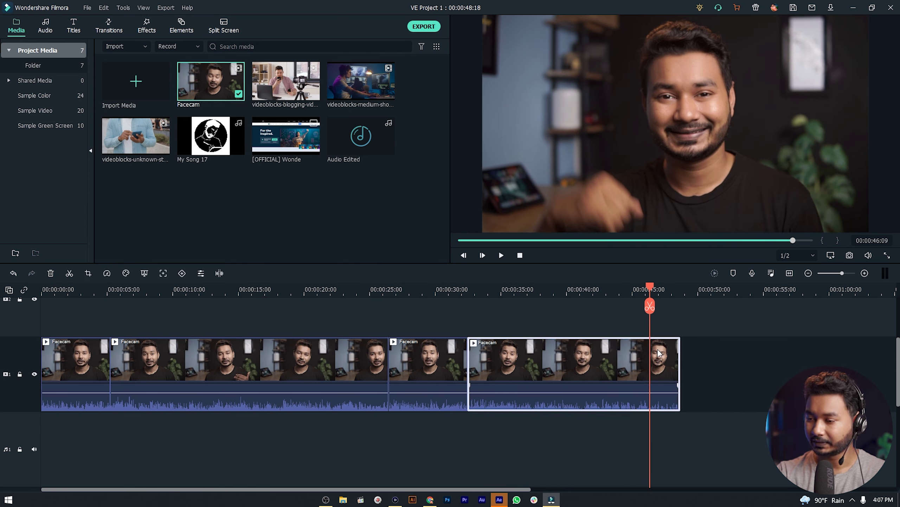
pyautogui.click(655, 309)
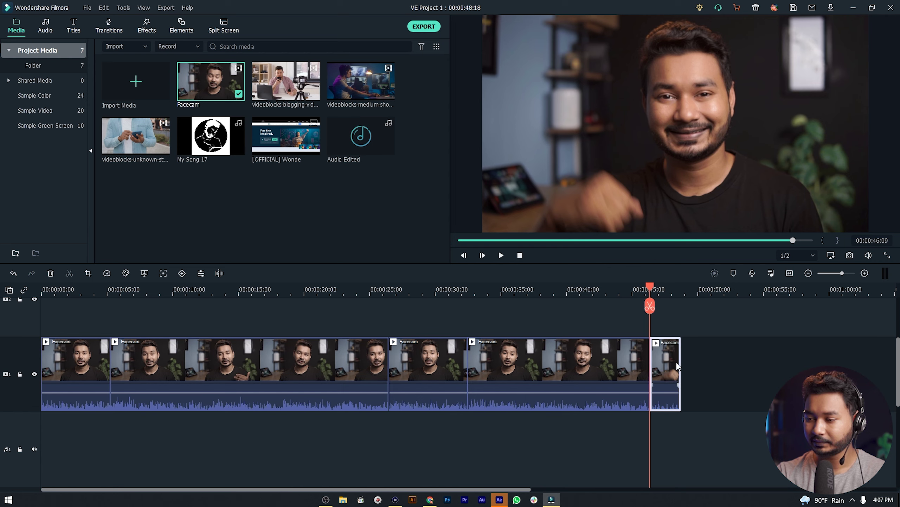